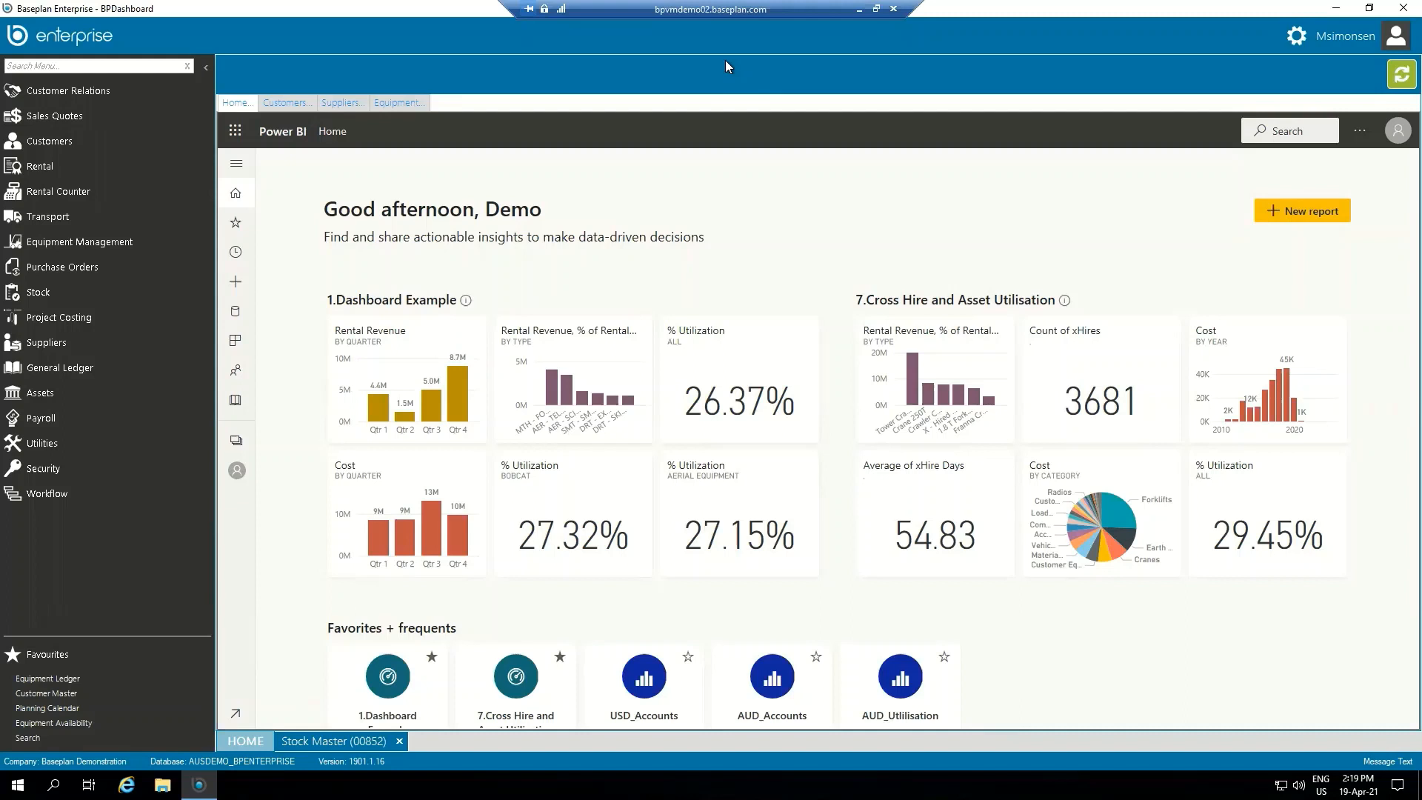
Step: Bring up stock item 00852, view its preferred item suppliers and start a new preferred supplier record
left_click(331, 741)
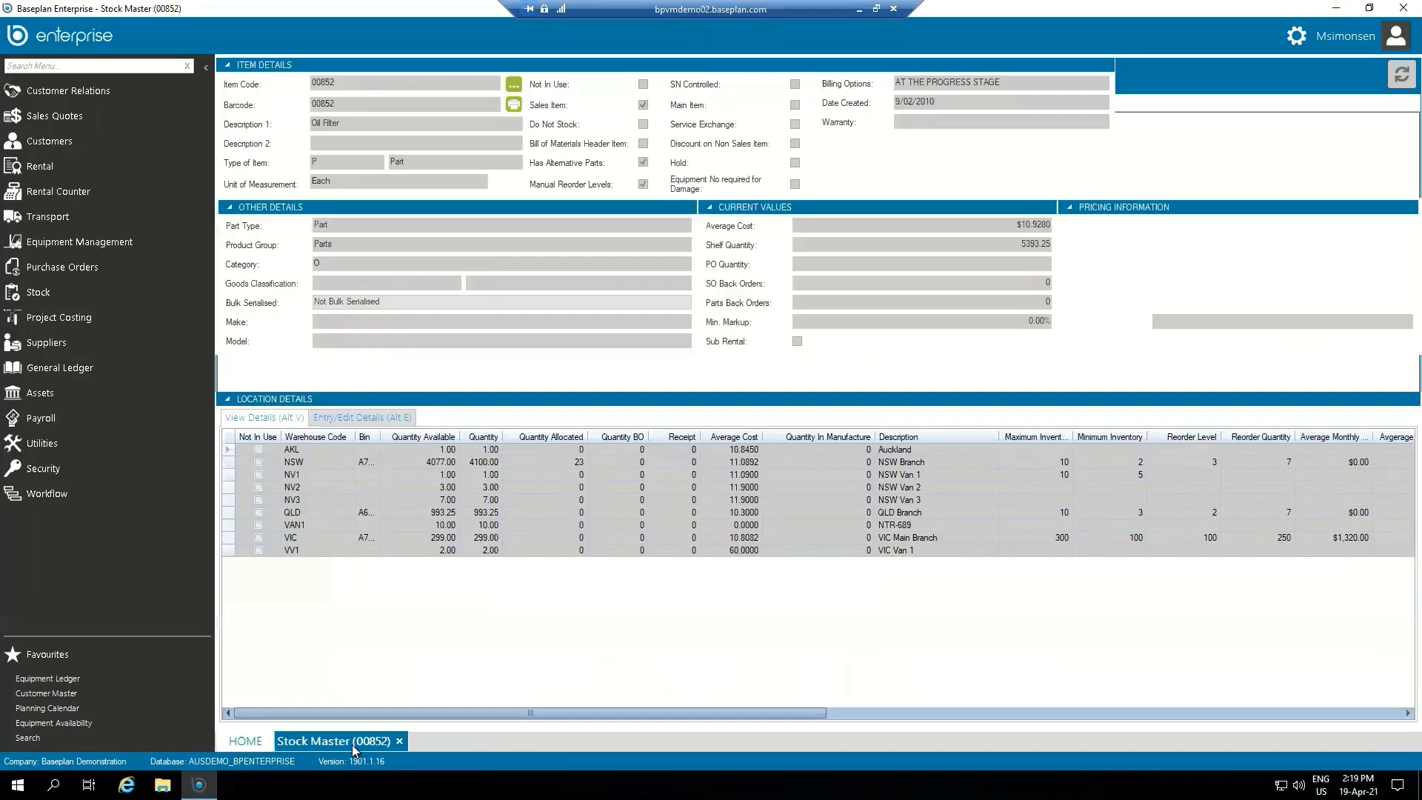
left_click(396, 126)
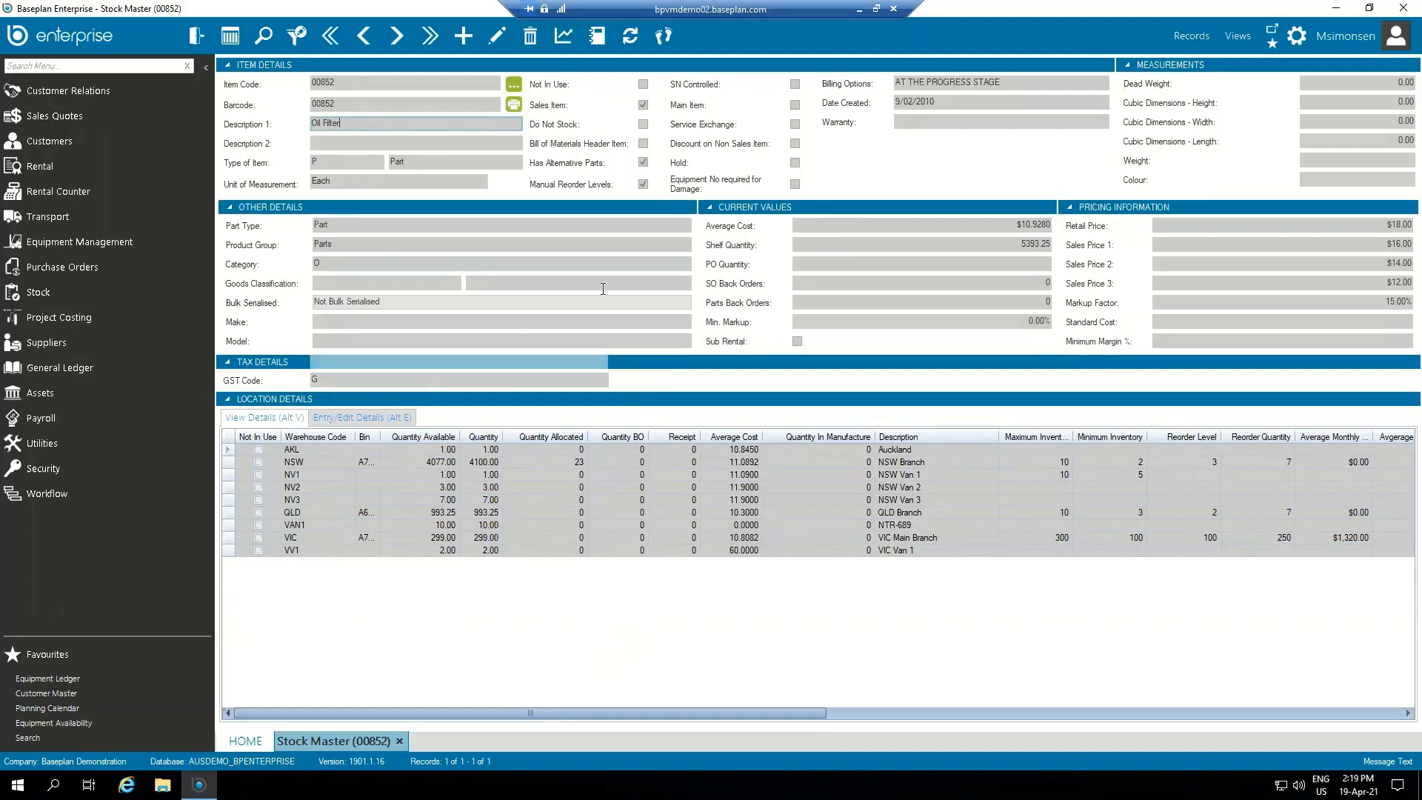
left_click(1247, 38)
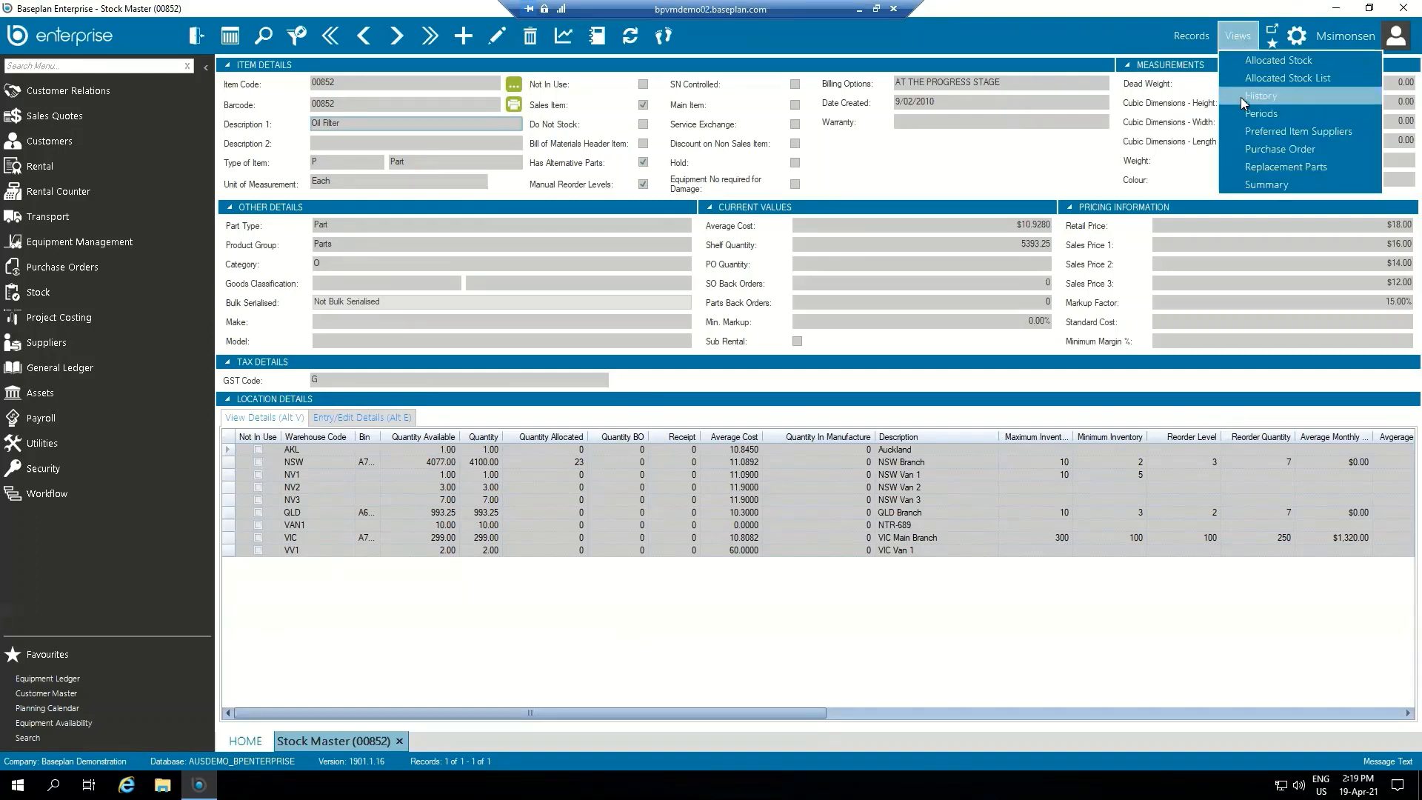
left_click(1367, 134)
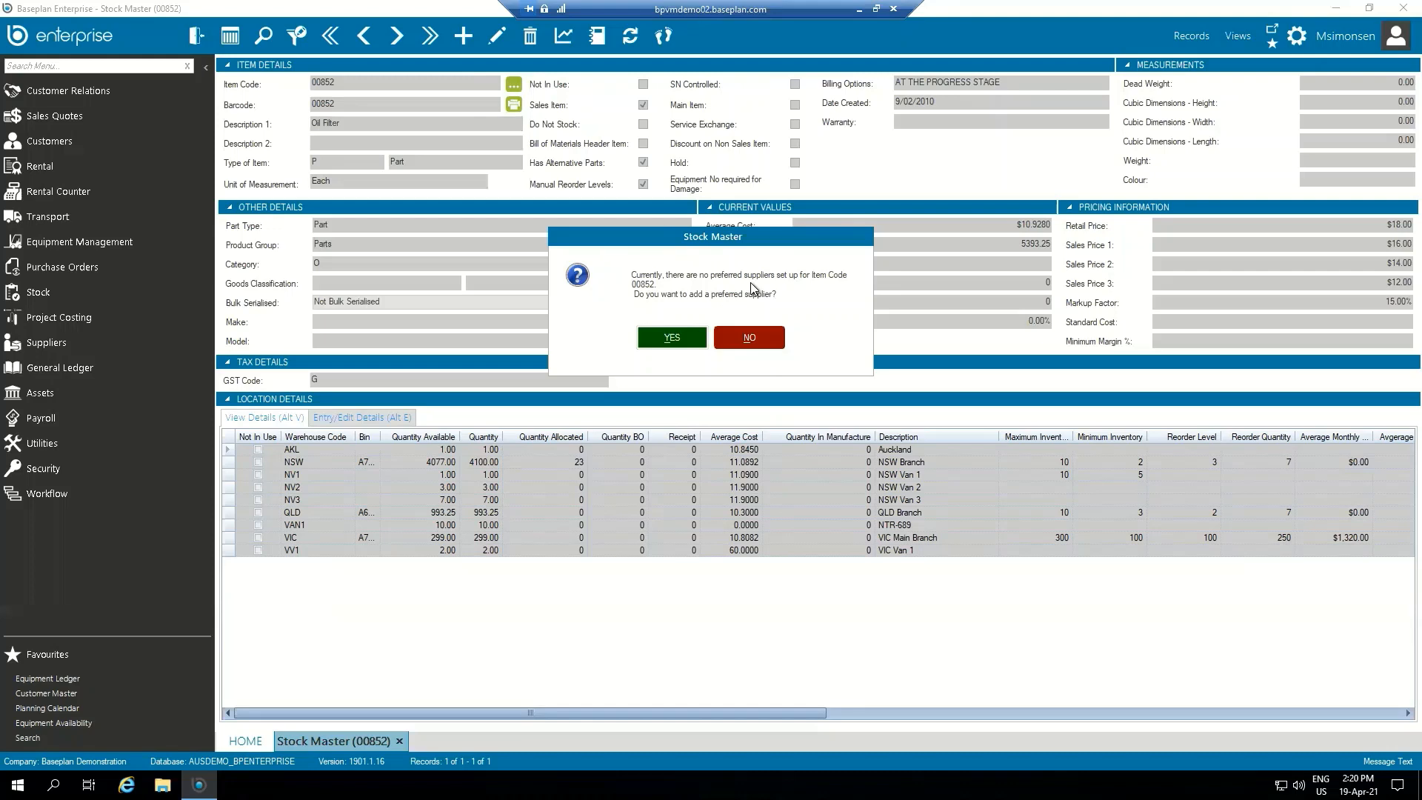
left_click(673, 338)
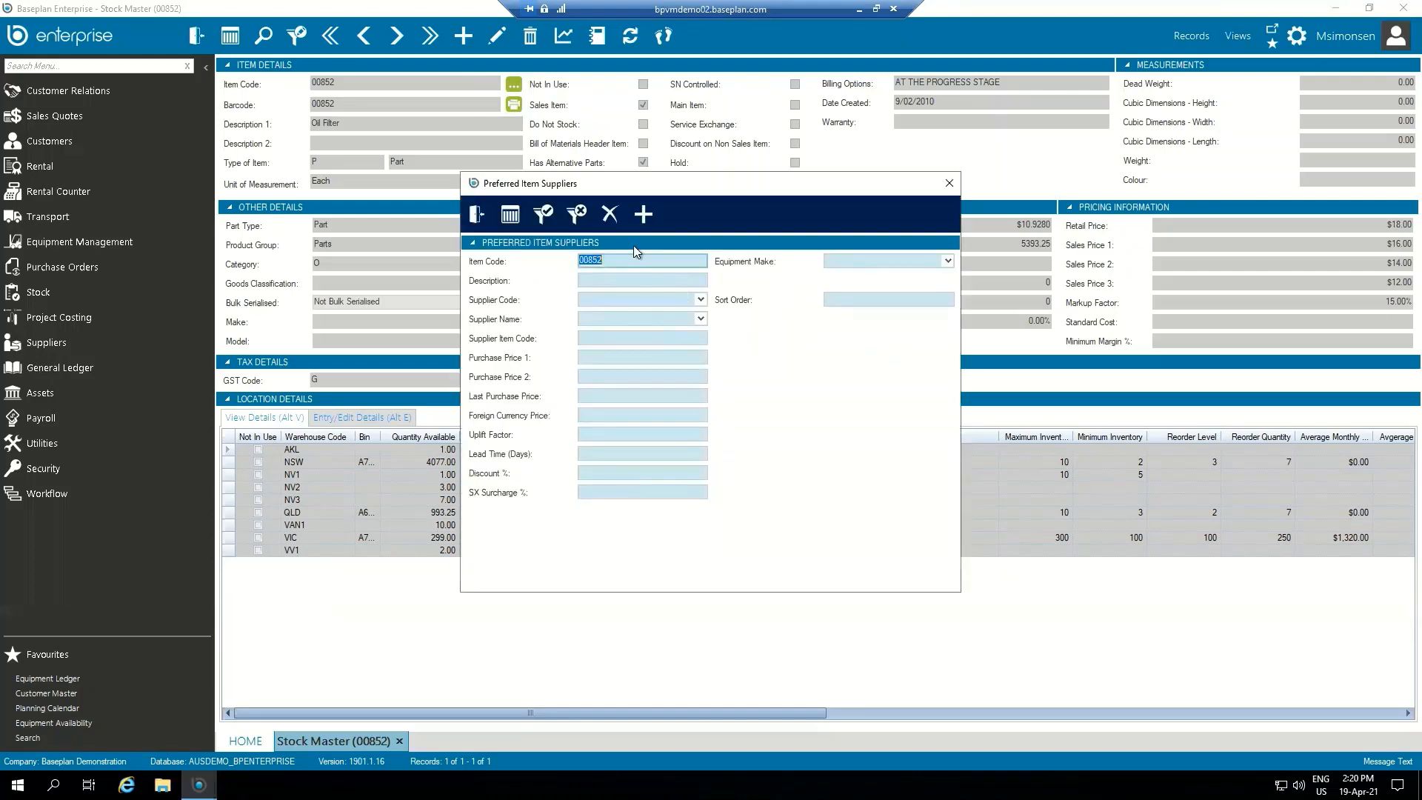
left_click(644, 215)
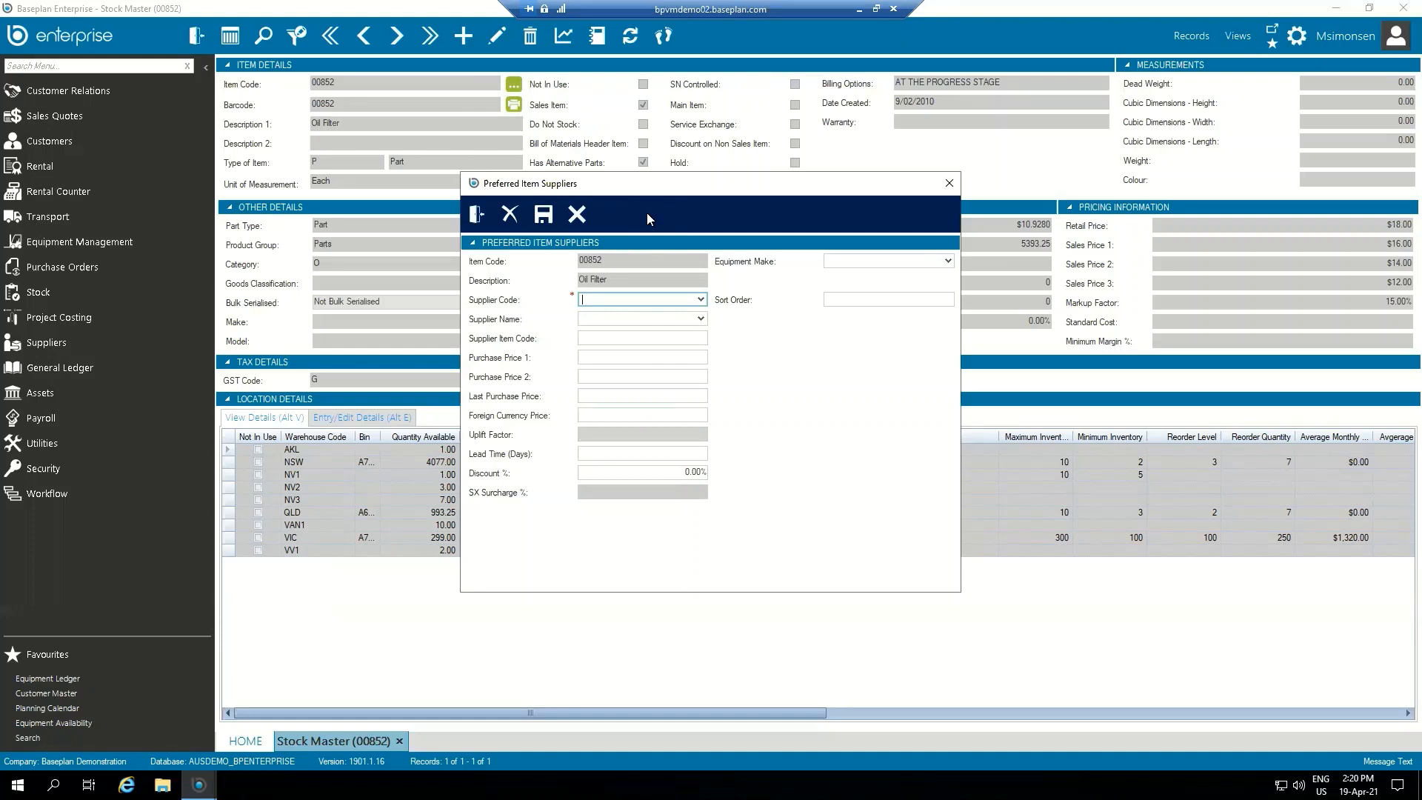
Step: Choose All Access Equip as the supplier for the new preferred supplier record
type("AL")
key("Down")
key("Down")
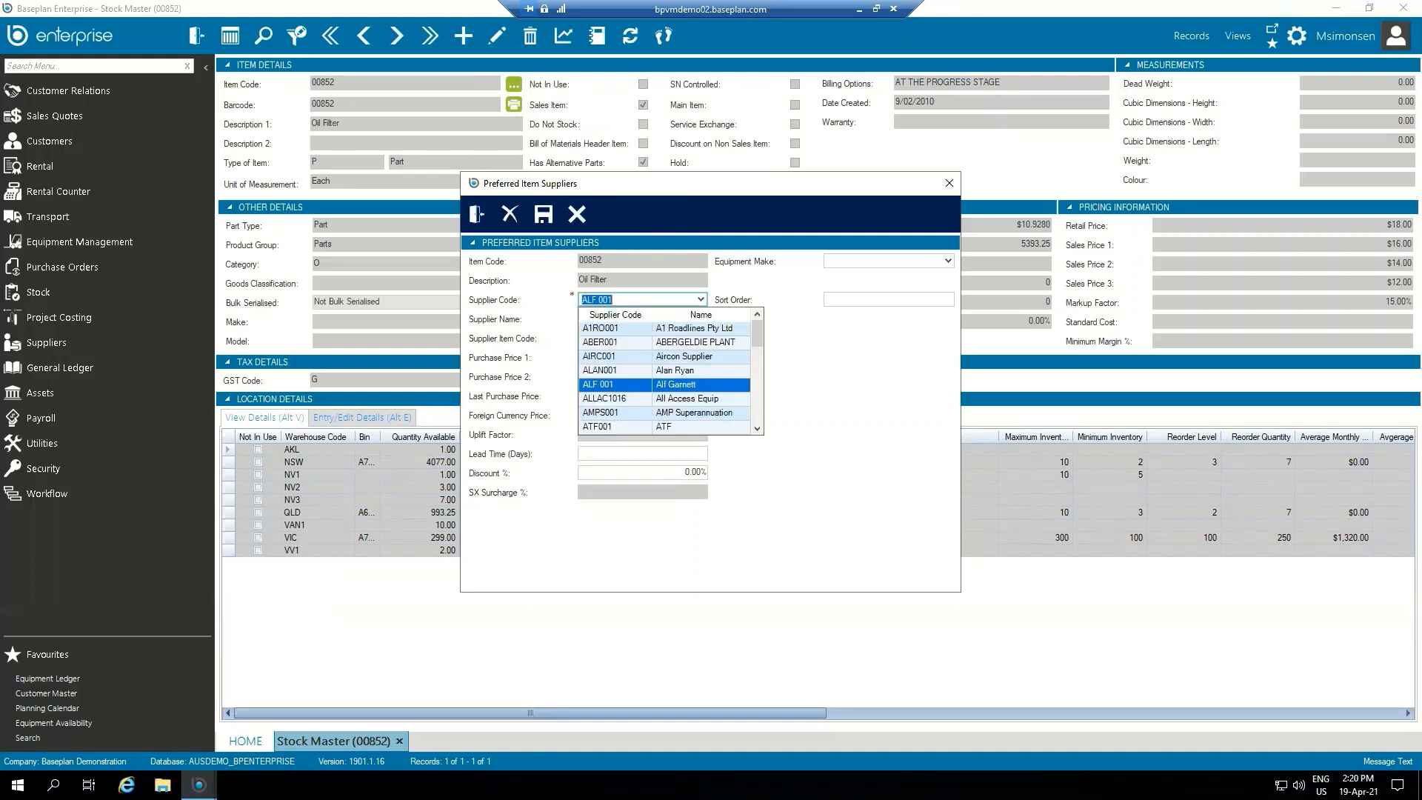
key("Tab")
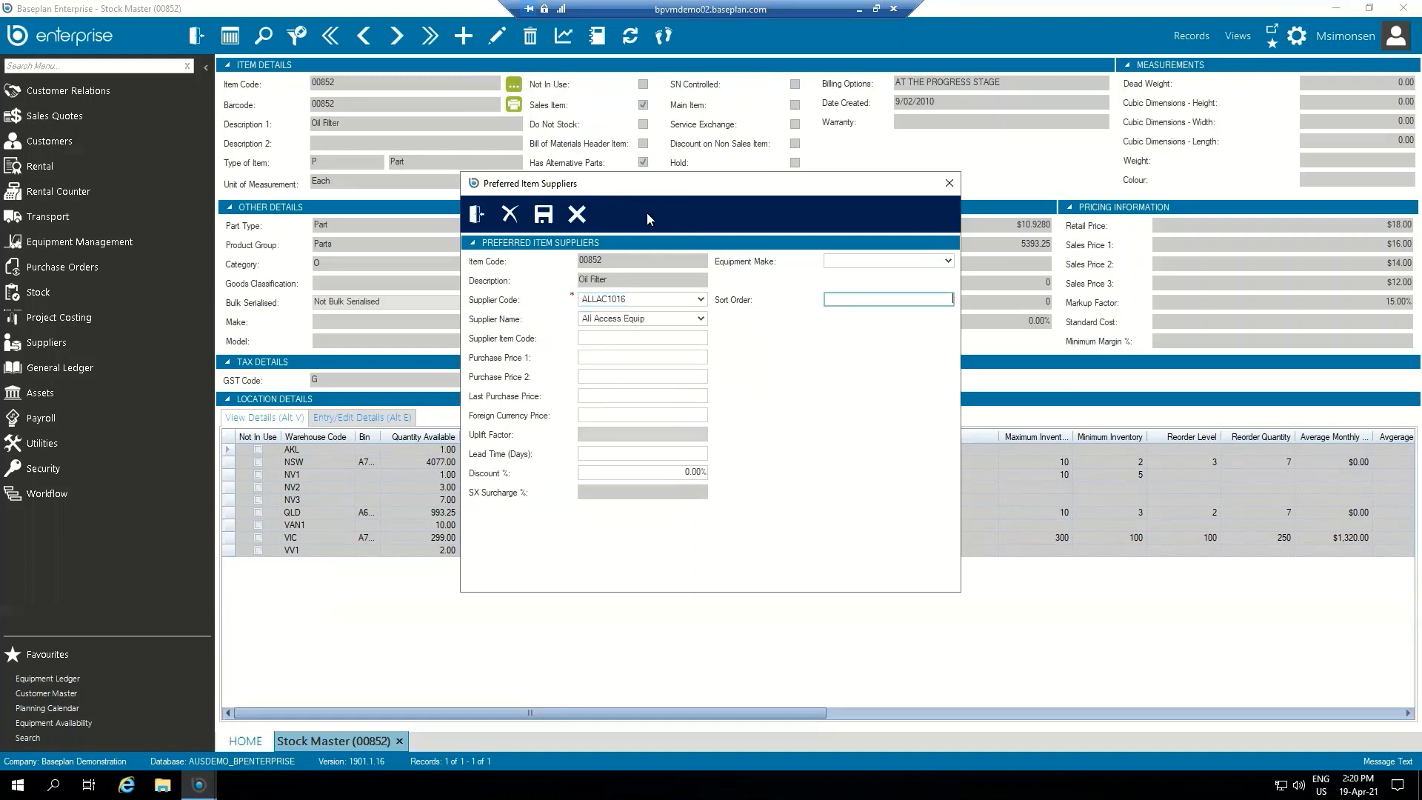
Step: Set Purchase Price 1 to $11.00, save the preferred supplier record and return to the stock item
left_click(645, 359)
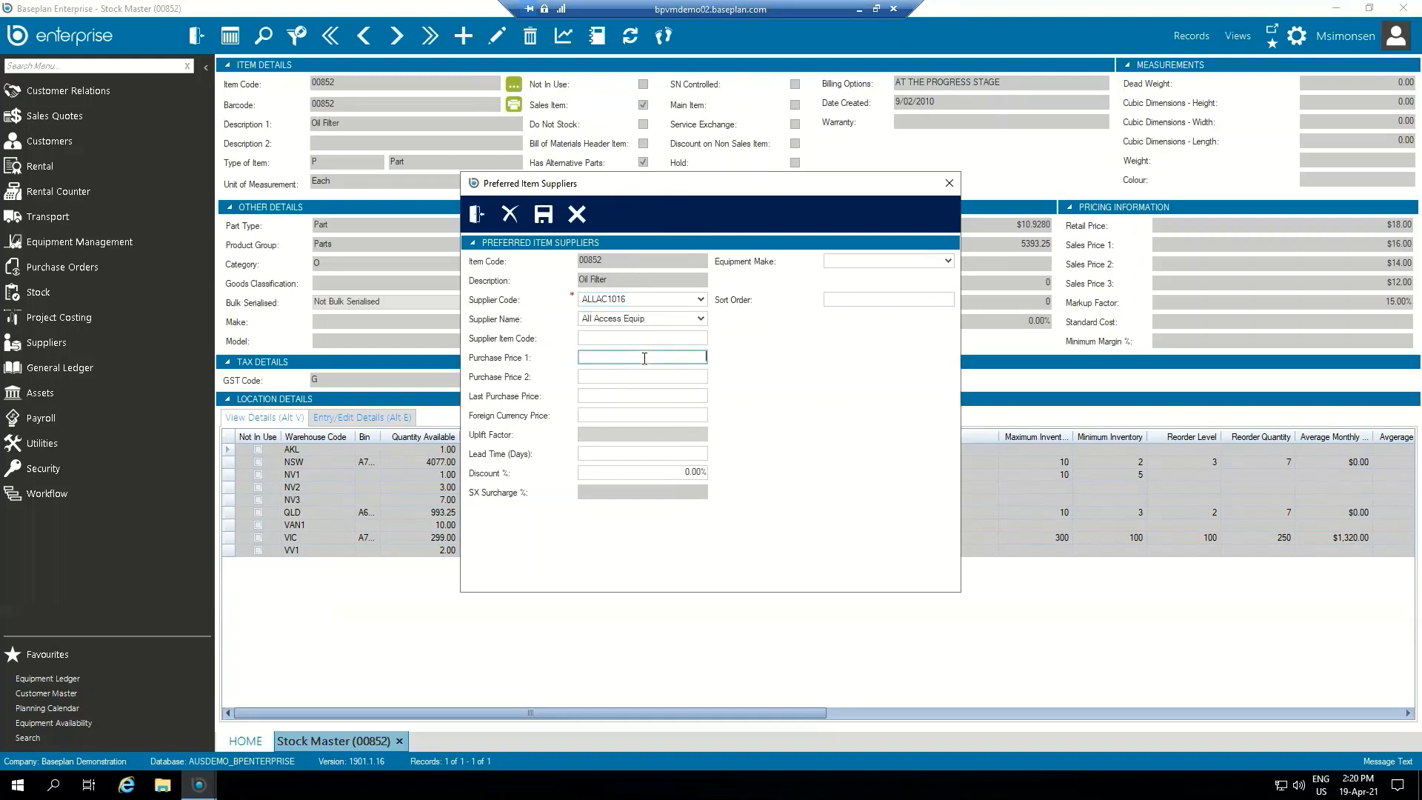
type("11")
key("Tab")
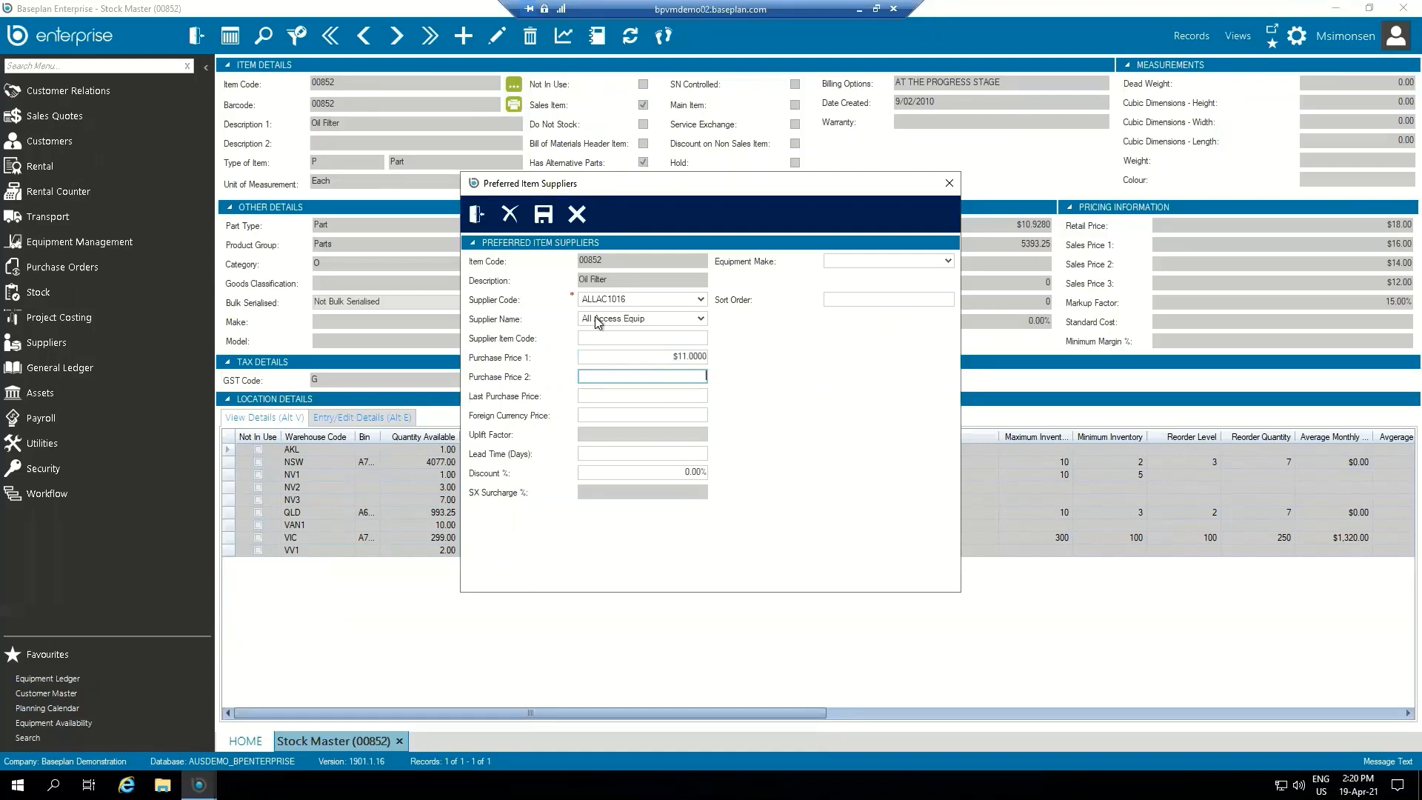
left_click(543, 214)
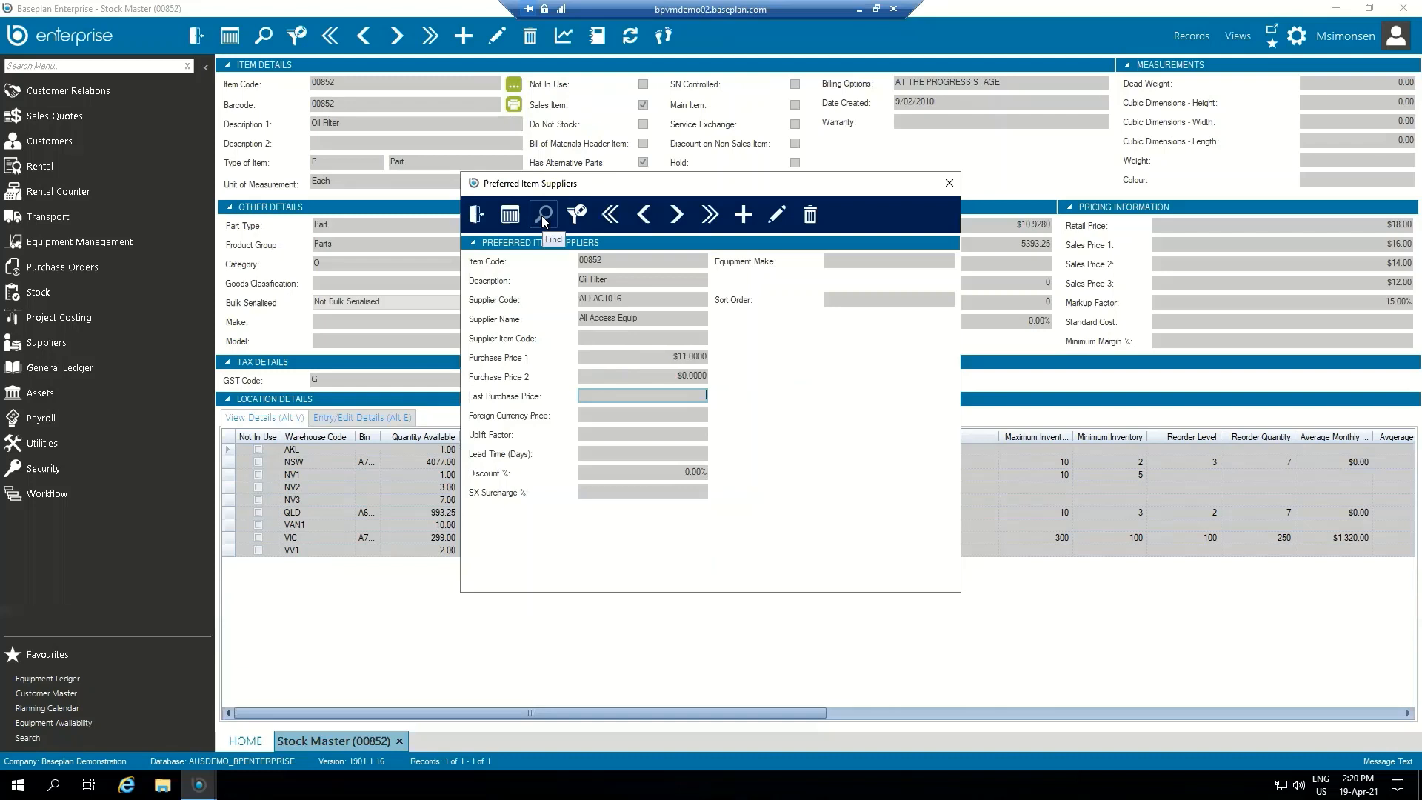
left_click(664, 354)
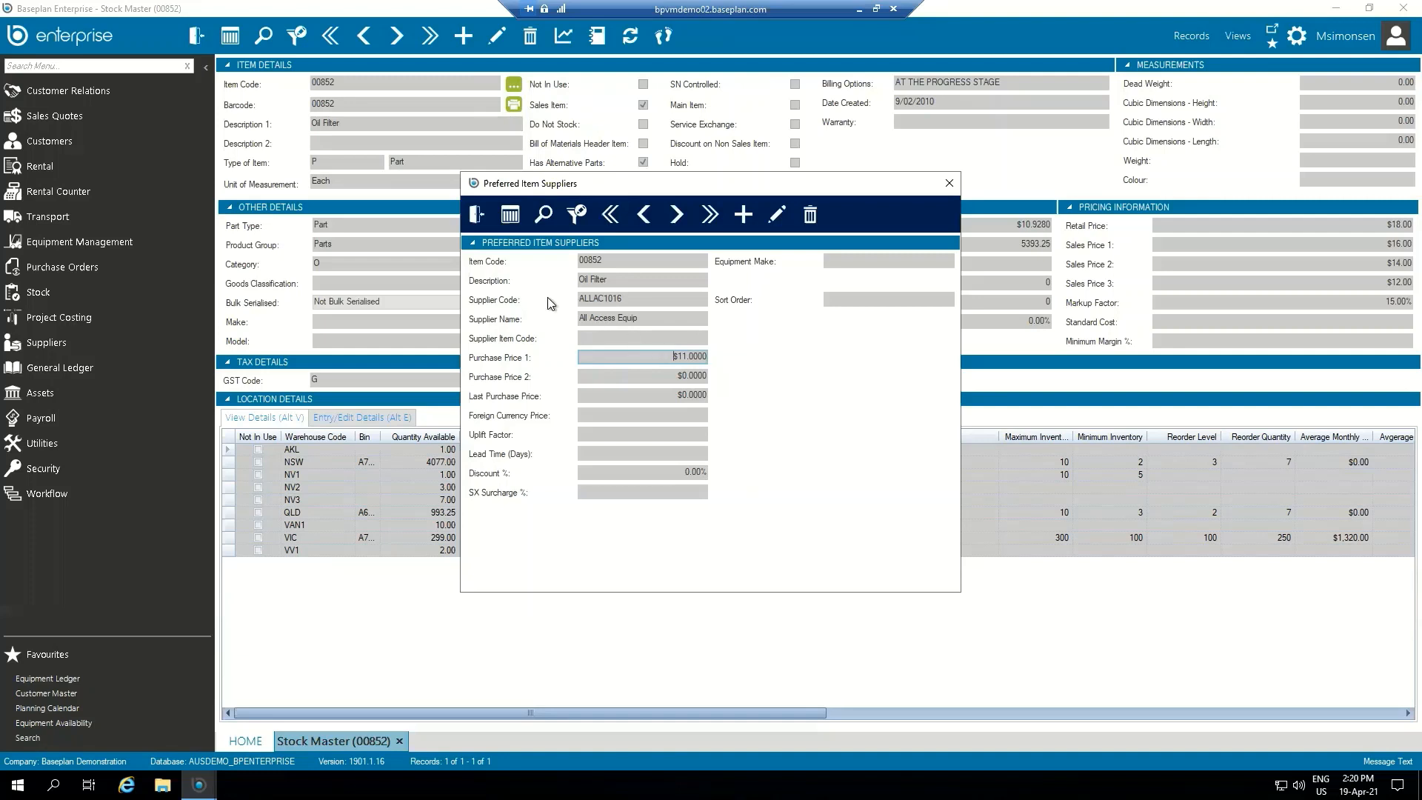
left_click(477, 214)
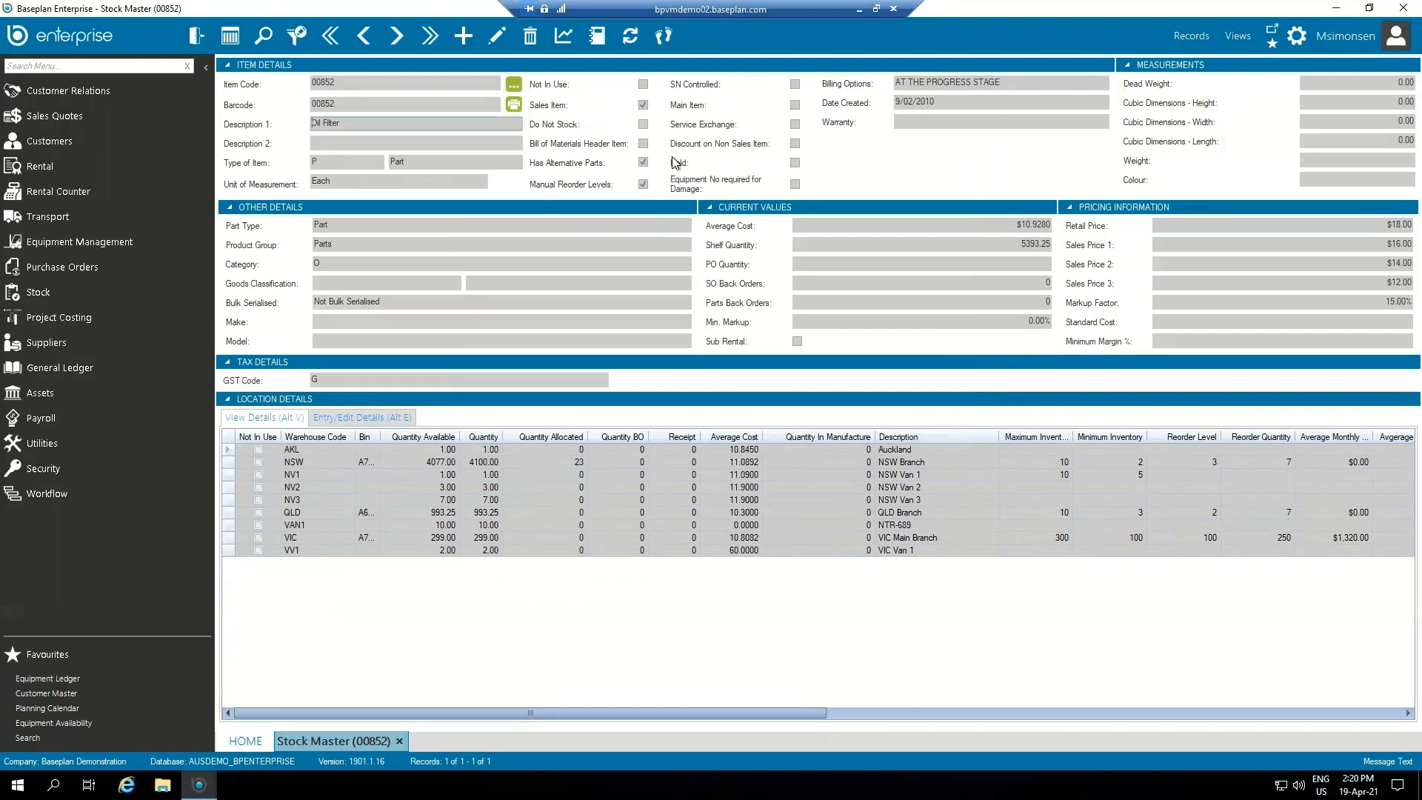
Step: Create a new purchase order with All Access Equip as the supplier
left_click(88, 260)
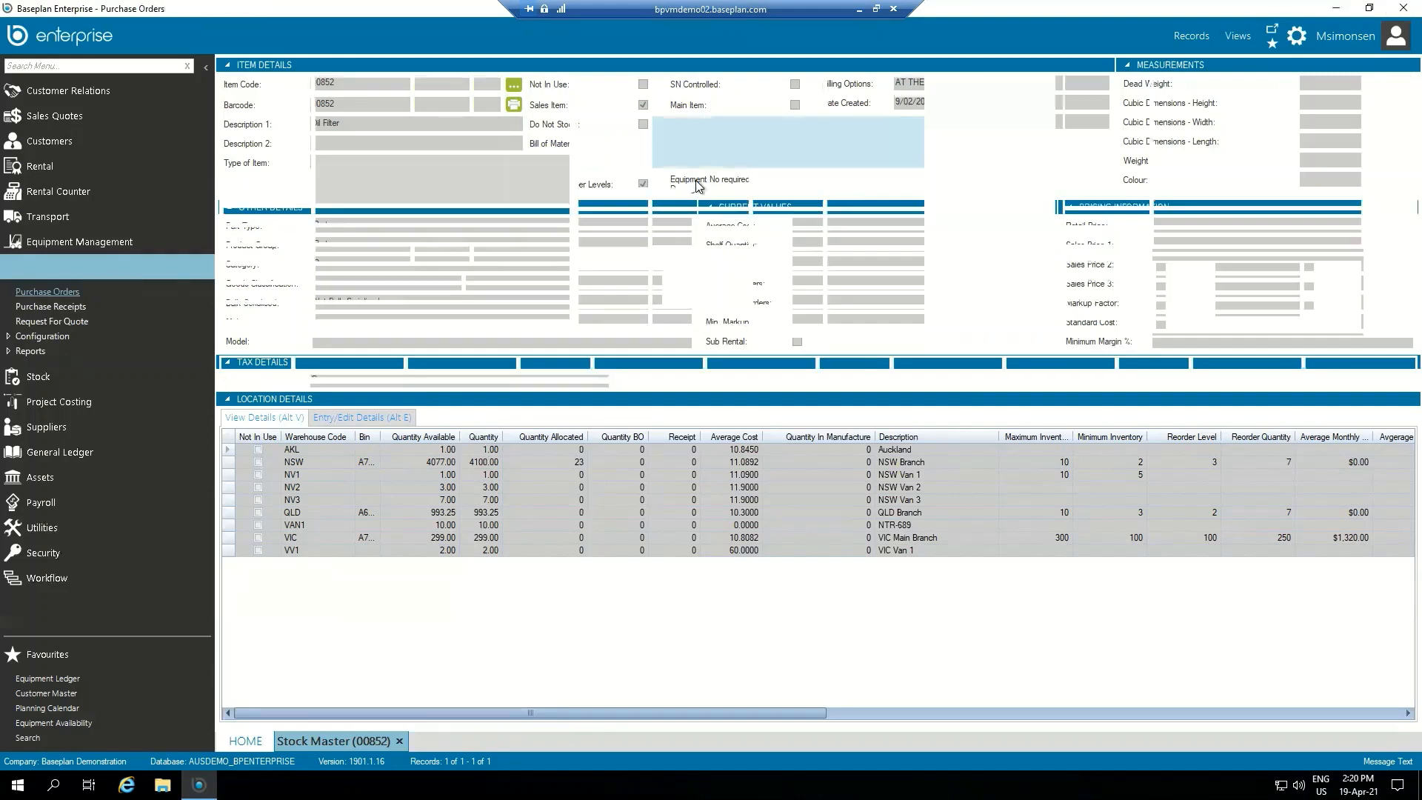
left_click(366, 37)
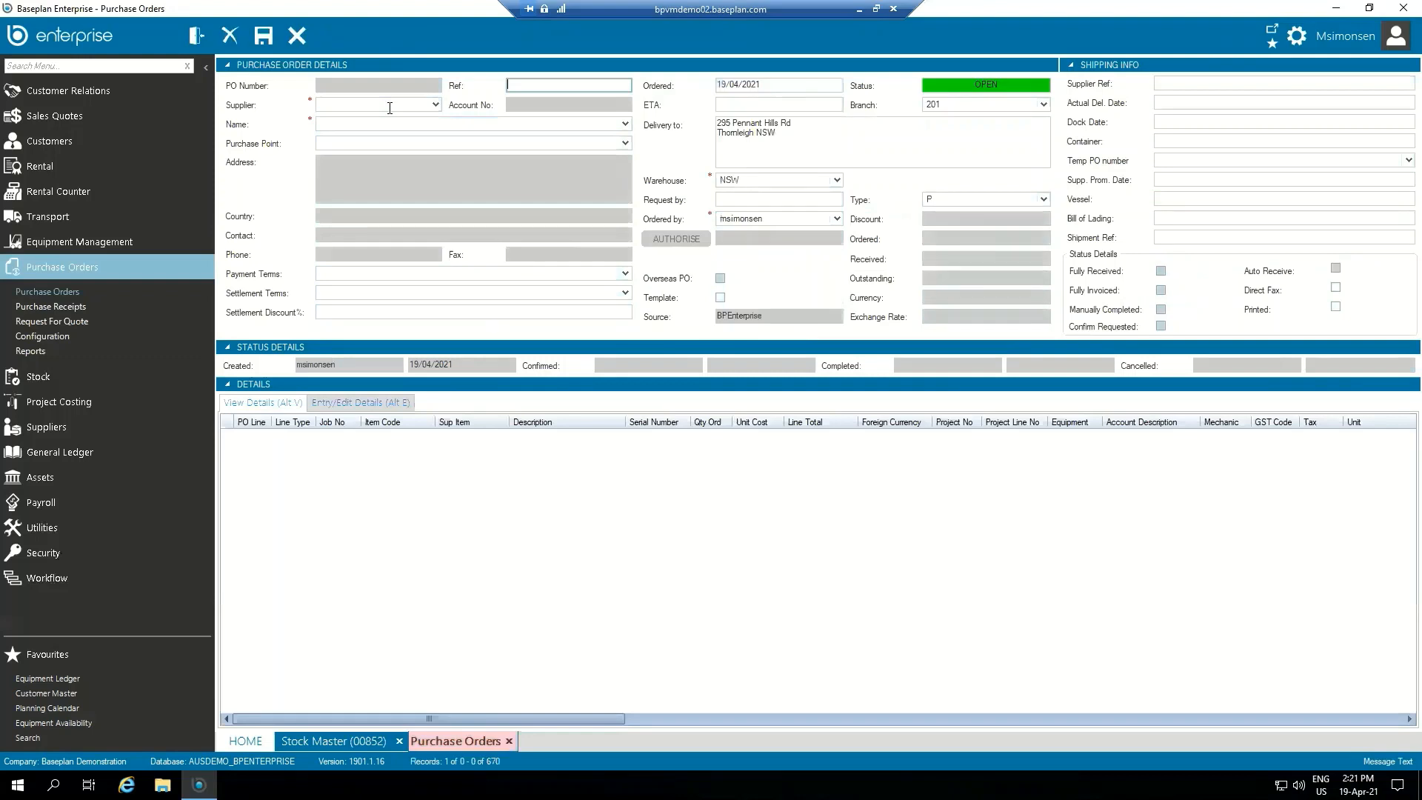
left_click(389, 108)
type("ALLAC1016")
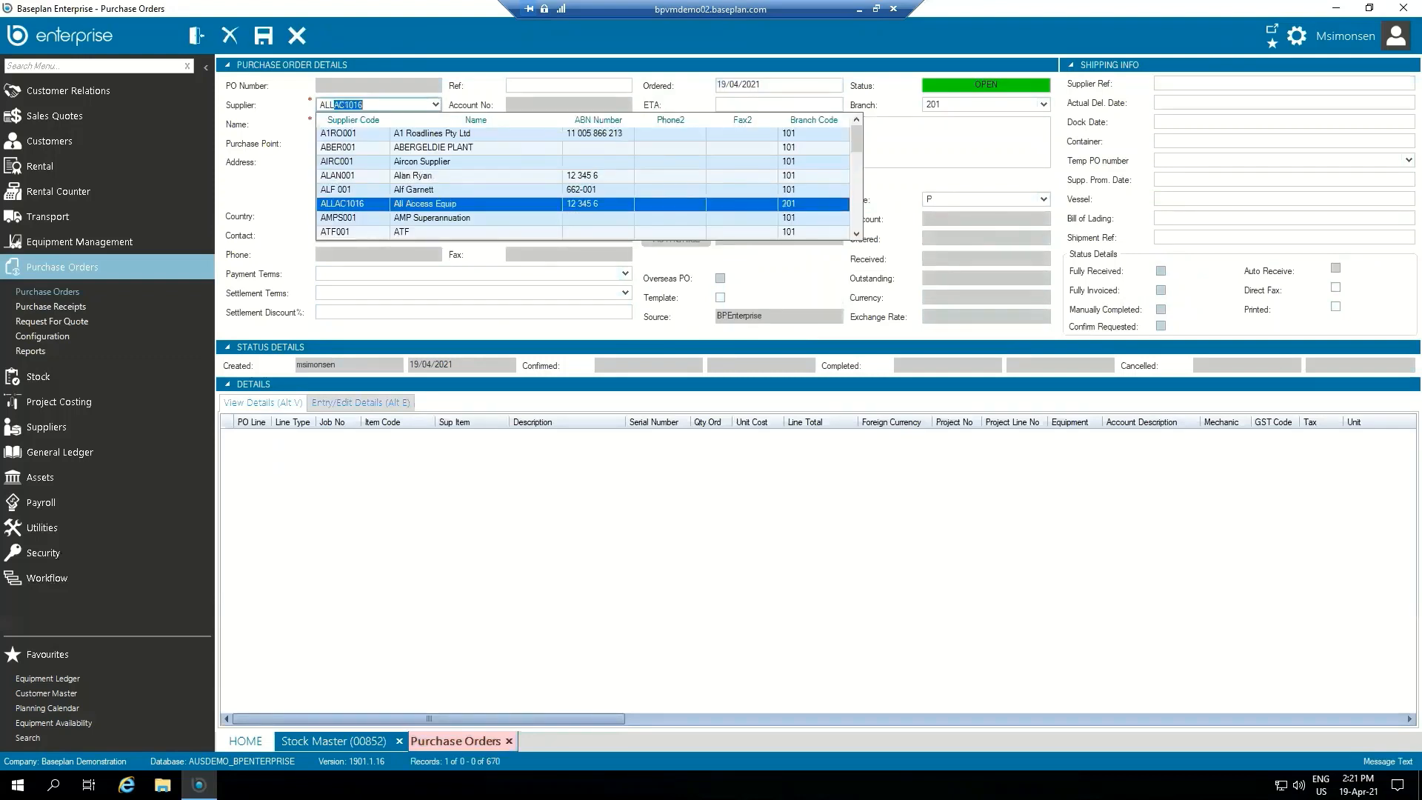
key("Tab")
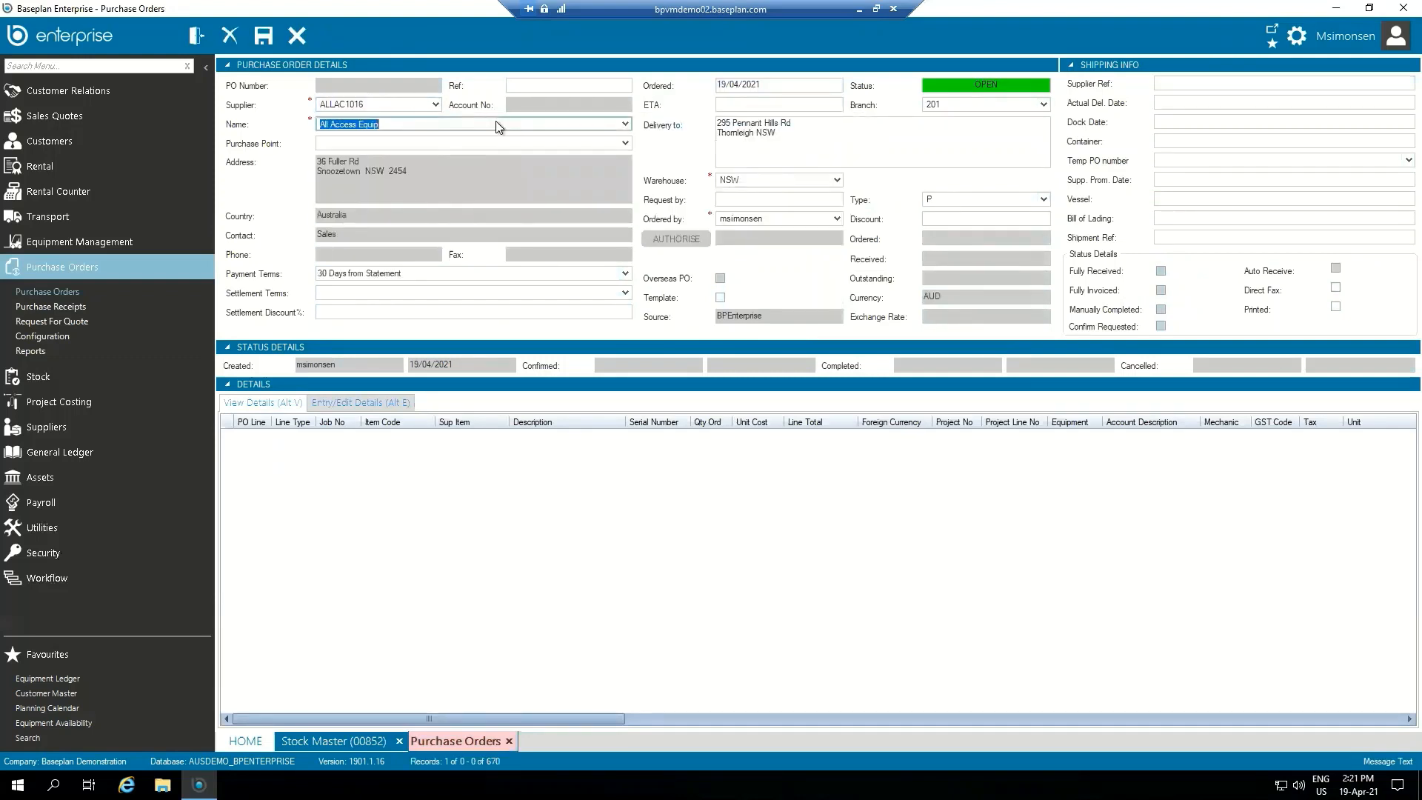
Step: Enter item 00852 on a new detail line of the purchase order and check its unit cost excluding GST
left_click(393, 403)
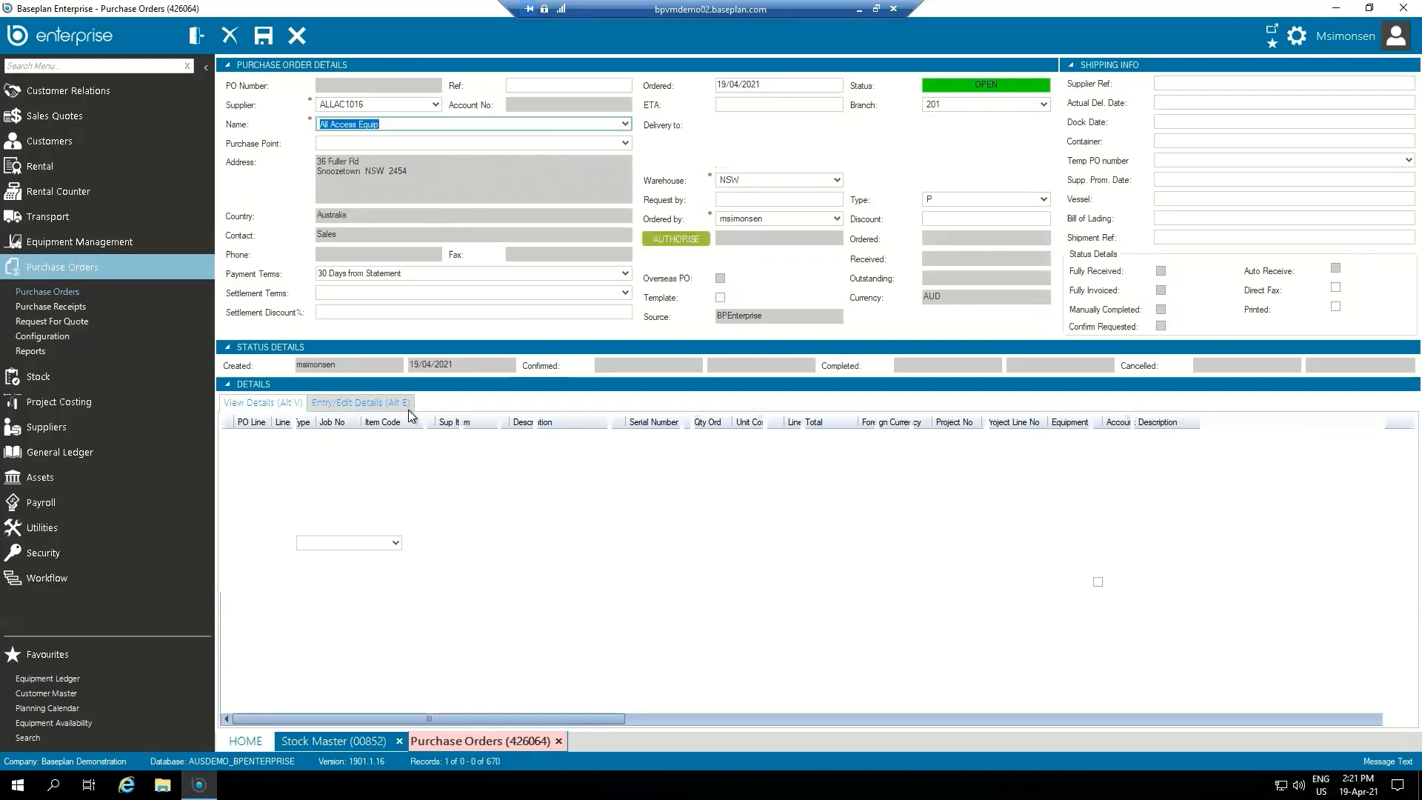
left_click(315, 541)
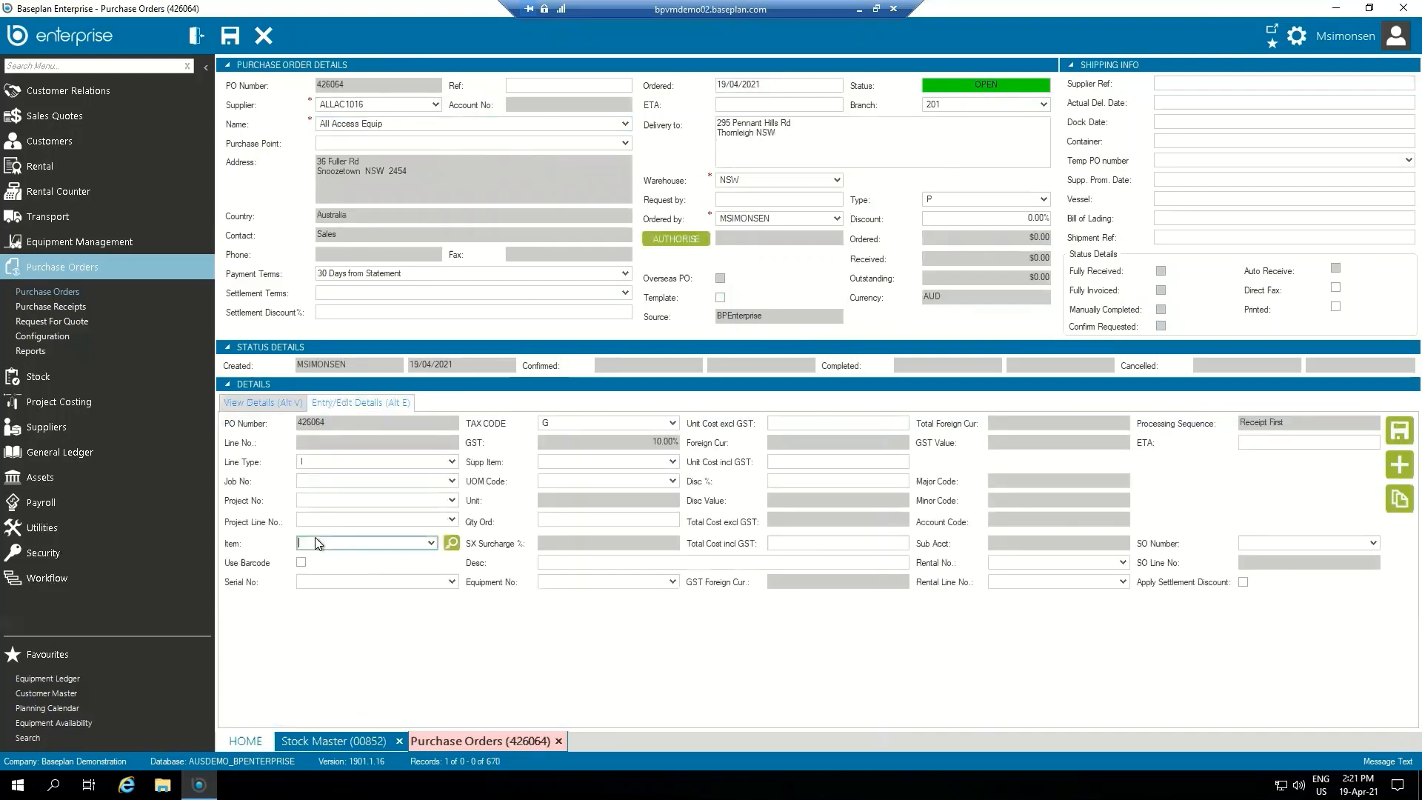
type("00852")
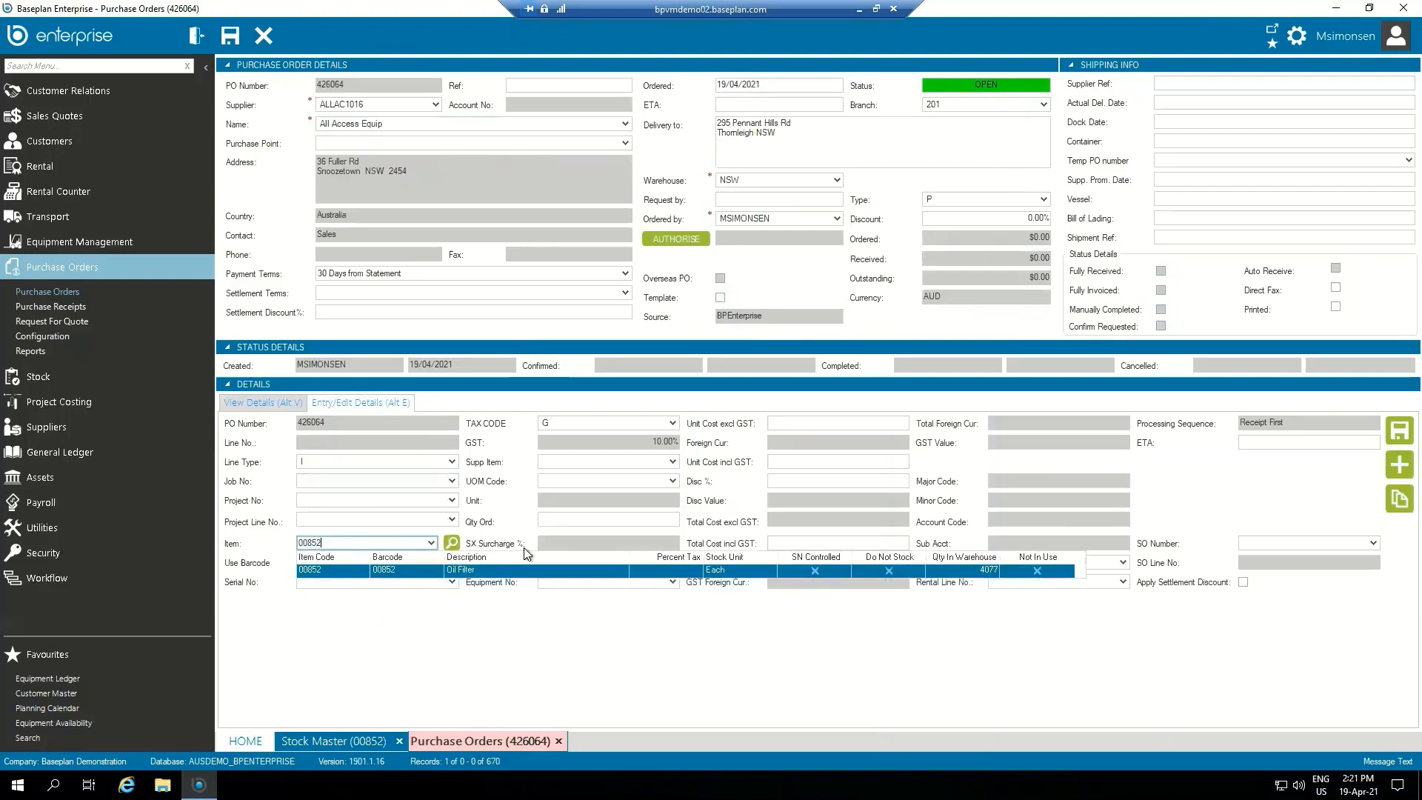
key("Return")
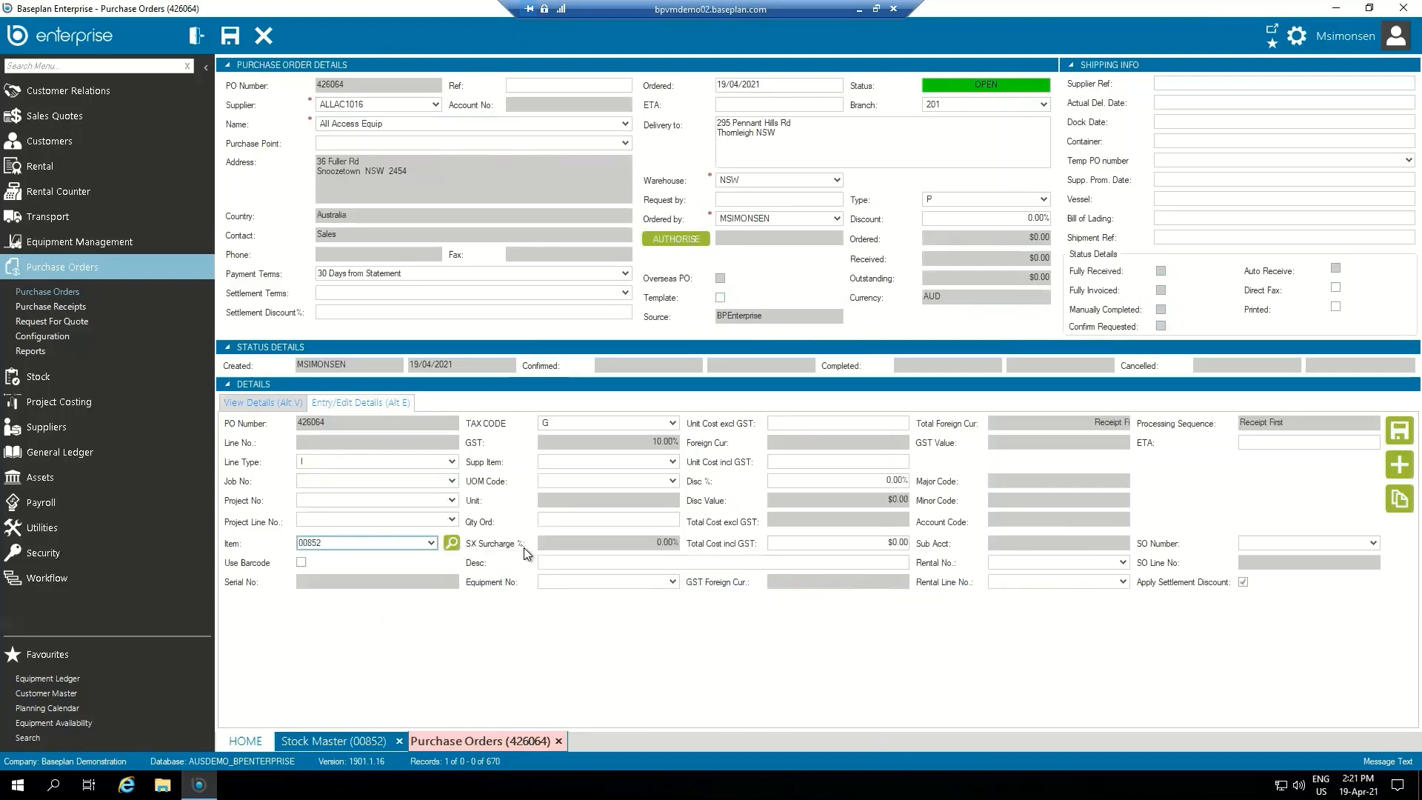
left_click(837, 424)
left_click_drag(837, 424, 911, 423)
left_click(877, 424)
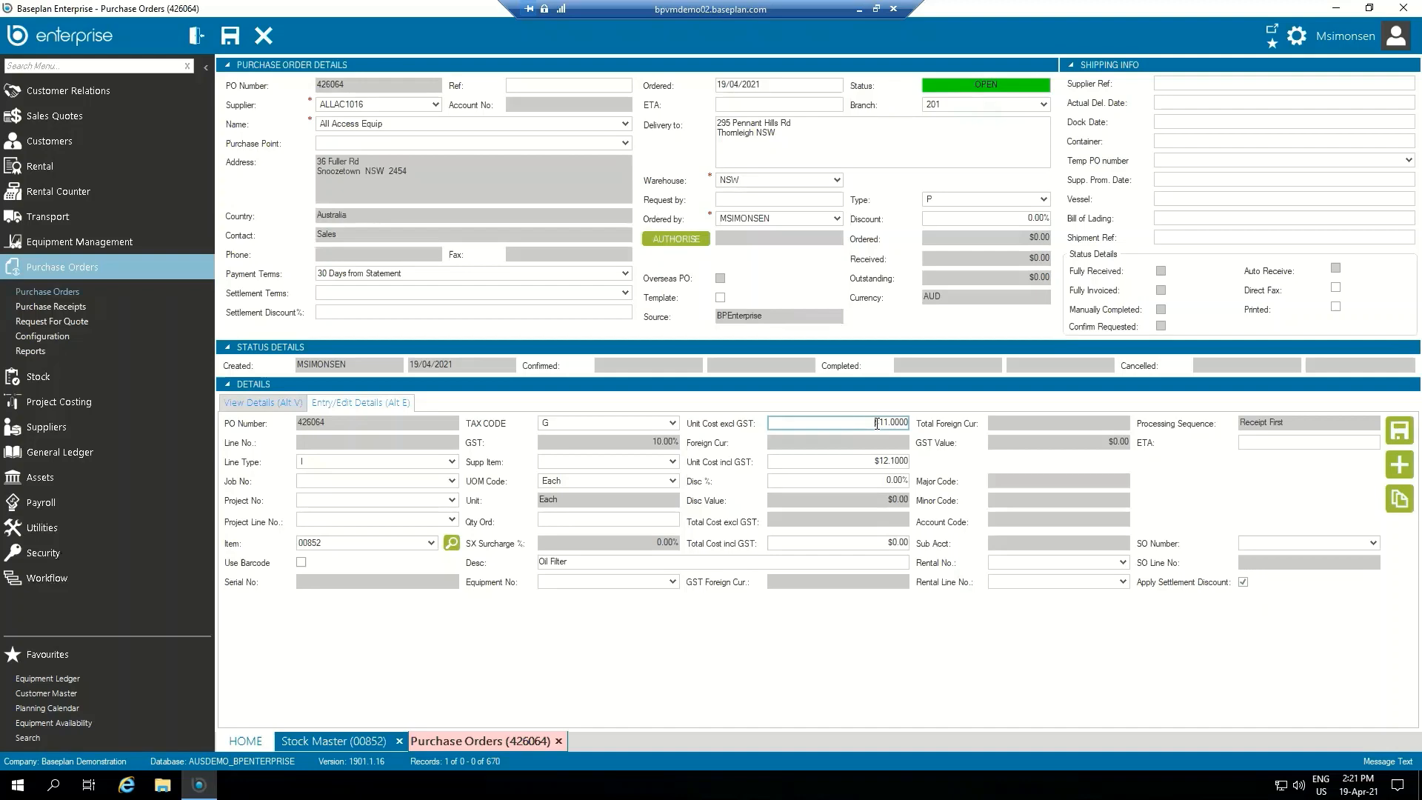
Step: Return to the Stock Master record for item 00852 and check its average cost
left_click(338, 742)
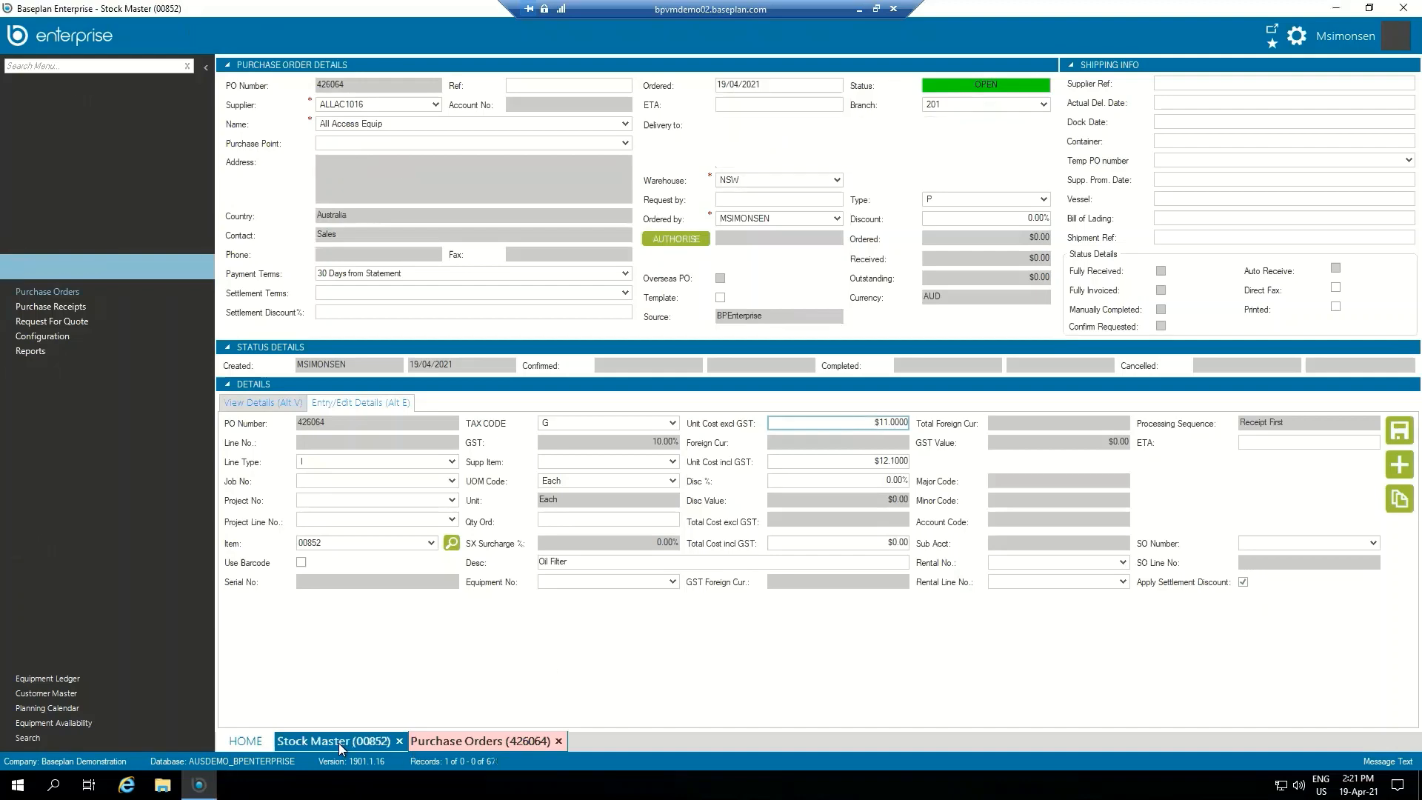
left_click_drag(975, 227, 1055, 228)
left_click(995, 228)
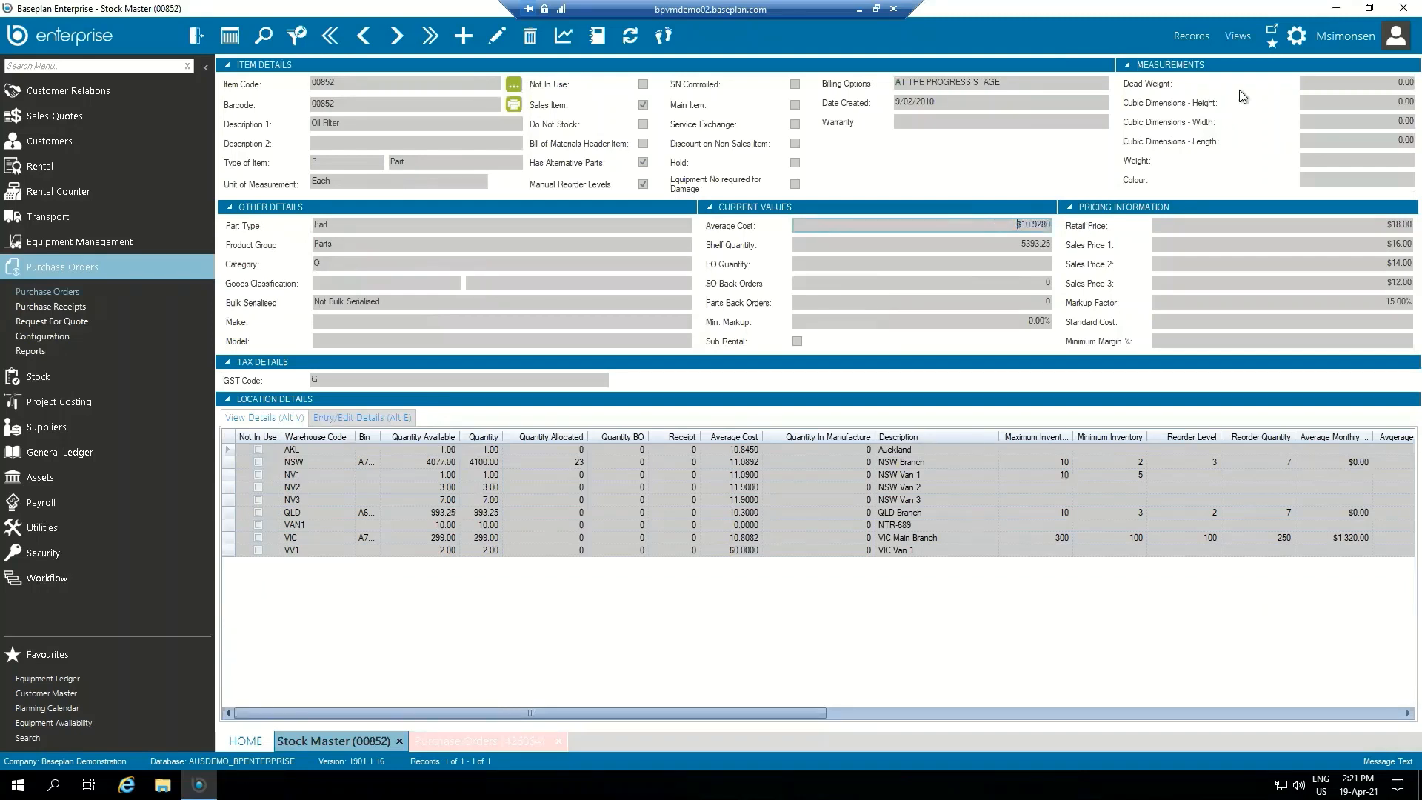
left_click(1238, 35)
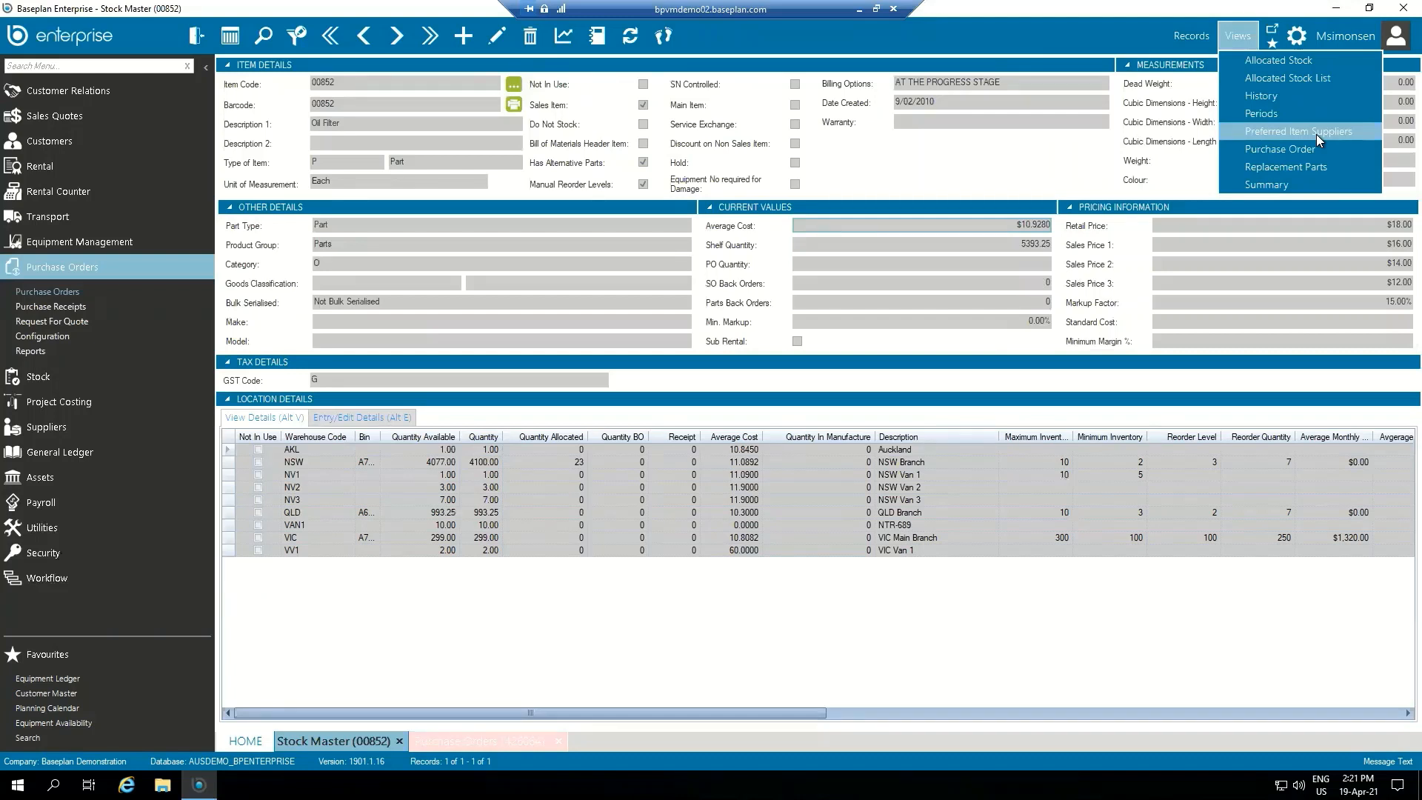
left_click(130, 372)
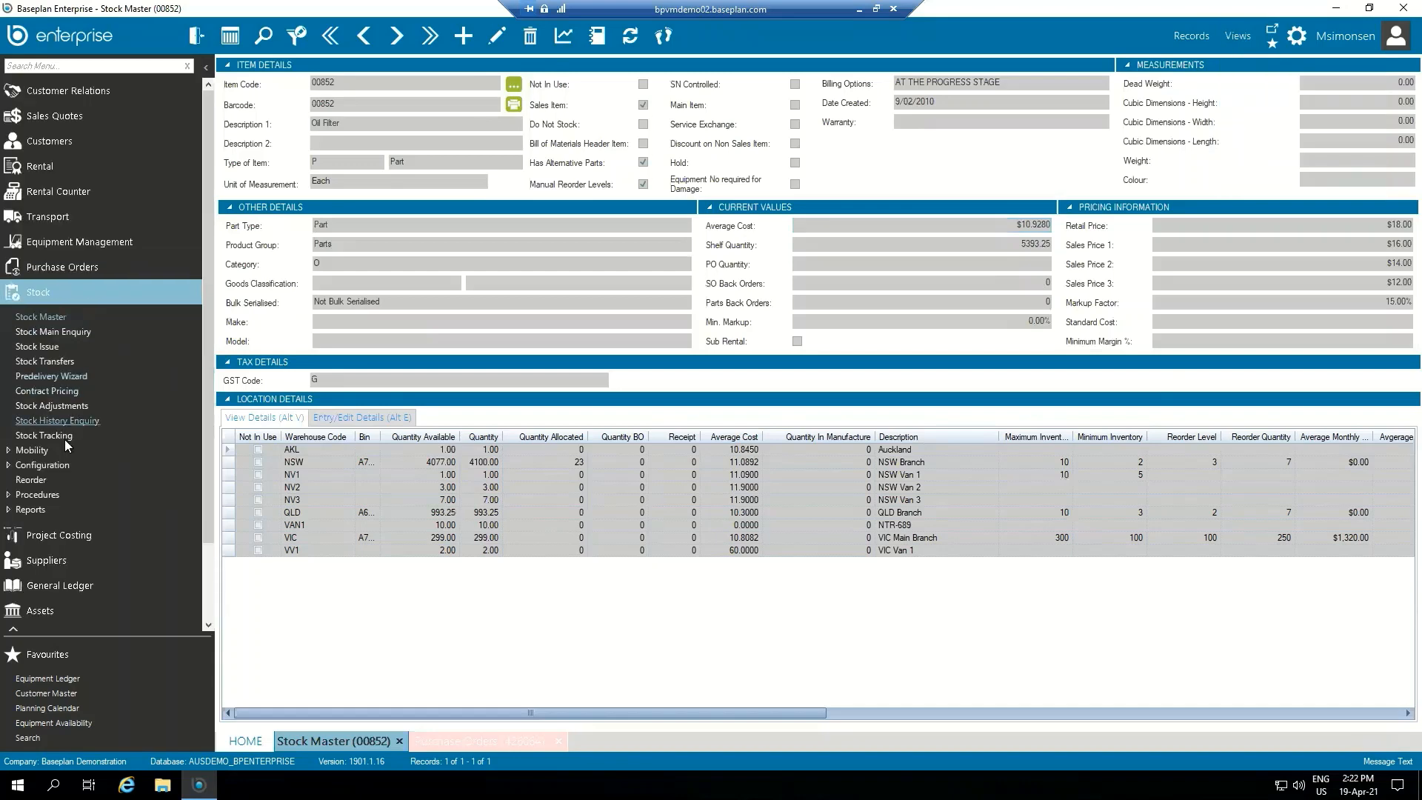
left_click(34, 497)
scroll(99, 459, "down", 1)
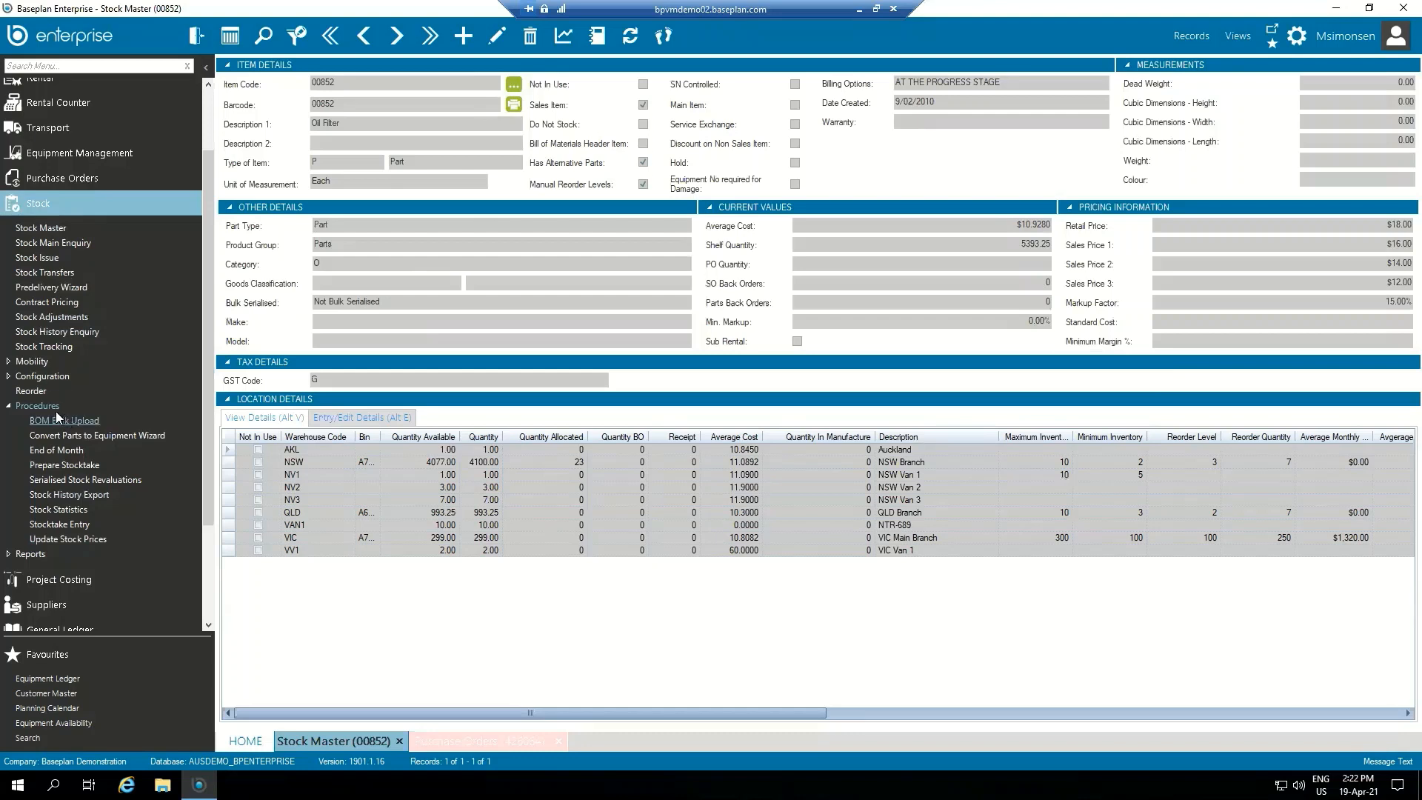
left_click(37, 405)
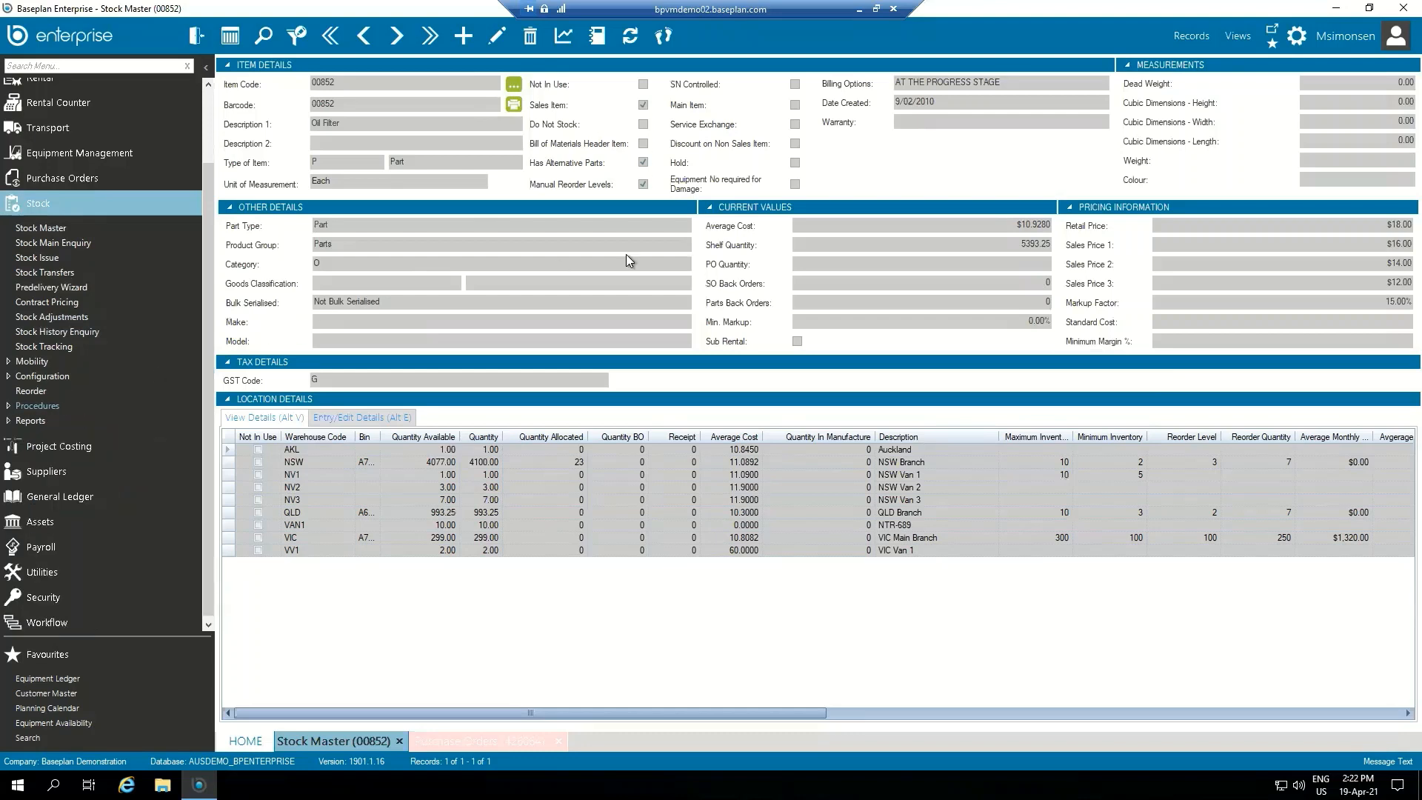